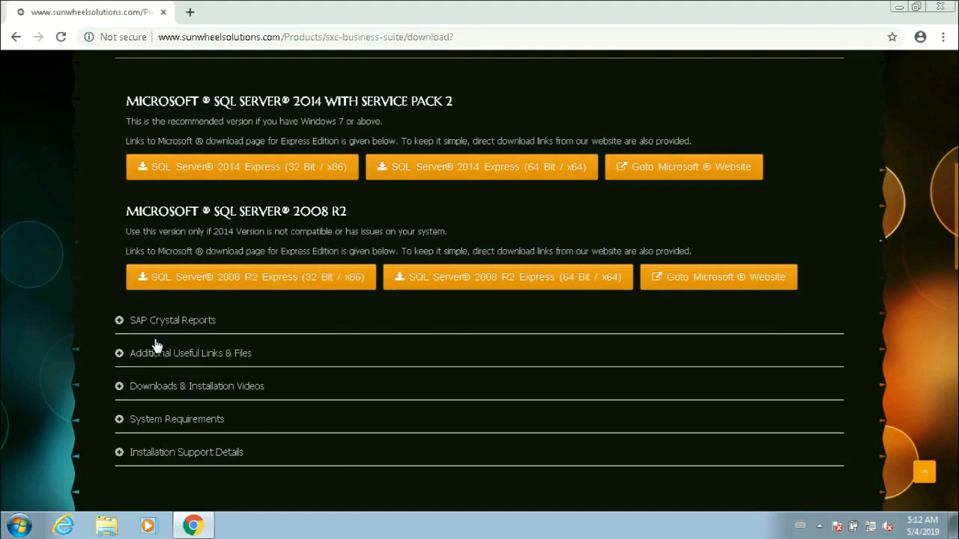
# - Check the computer's system properties to find out whether Windows is 32-bit or 64-bit
pyautogui.scroll(1, 156, 346)
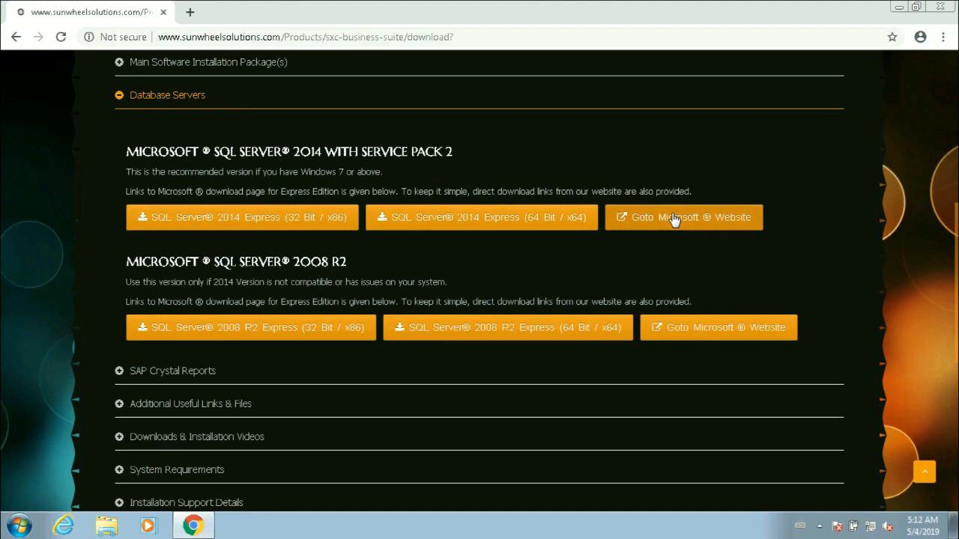
pyautogui.click(20, 529)
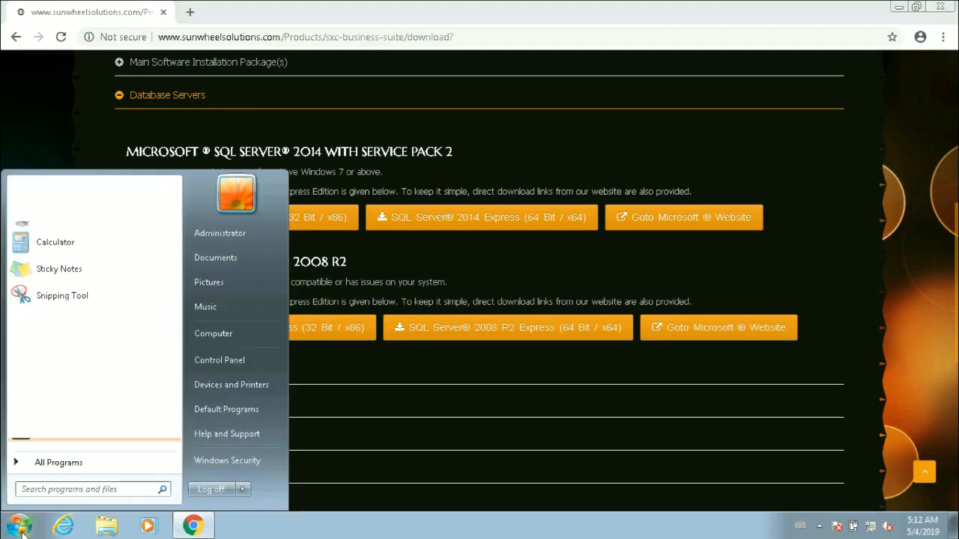
pyautogui.rightClick(233, 337)
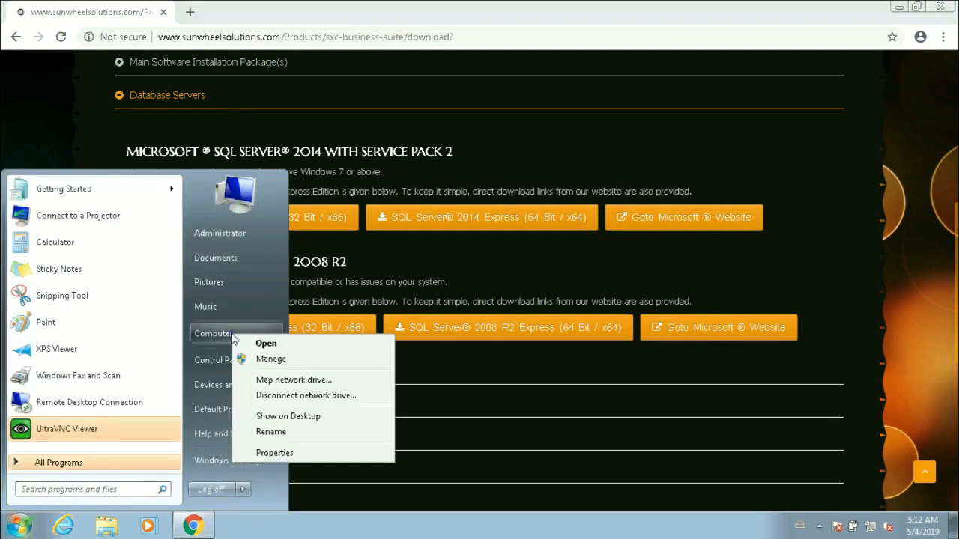
pyautogui.click(301, 456)
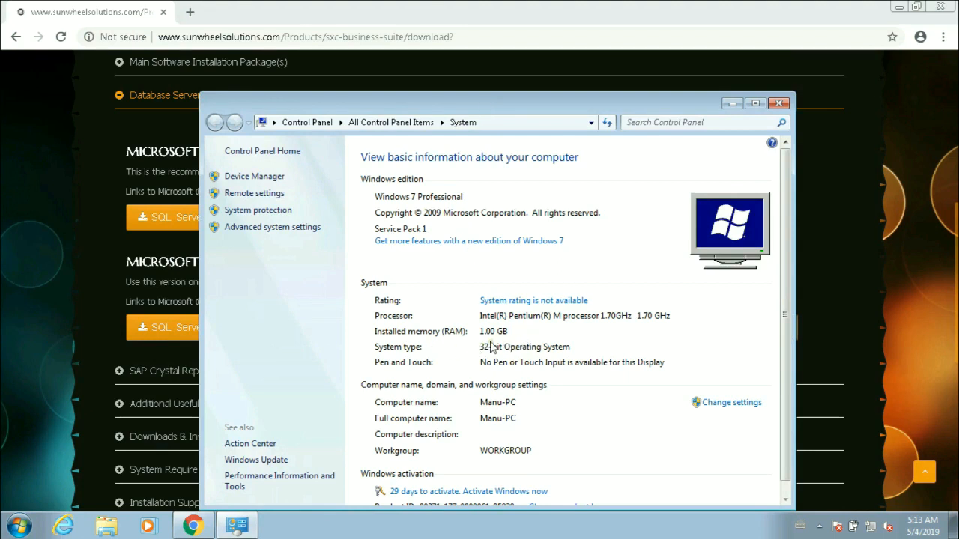
pyautogui.click(778, 105)
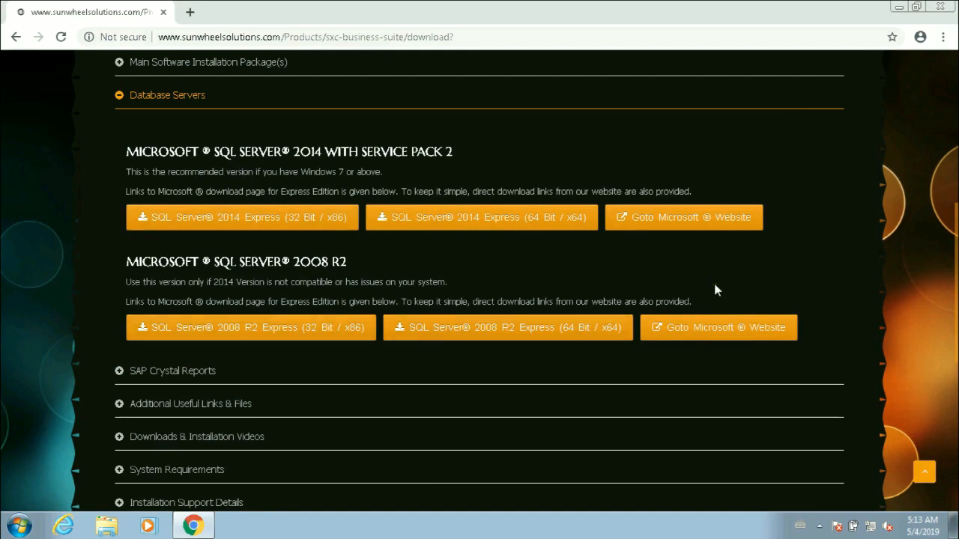
# - Open Microsoft's download page for SQL Server 2008 R2 Express and review the SQLEXPRWT file names in its details
pyautogui.click(716, 324)
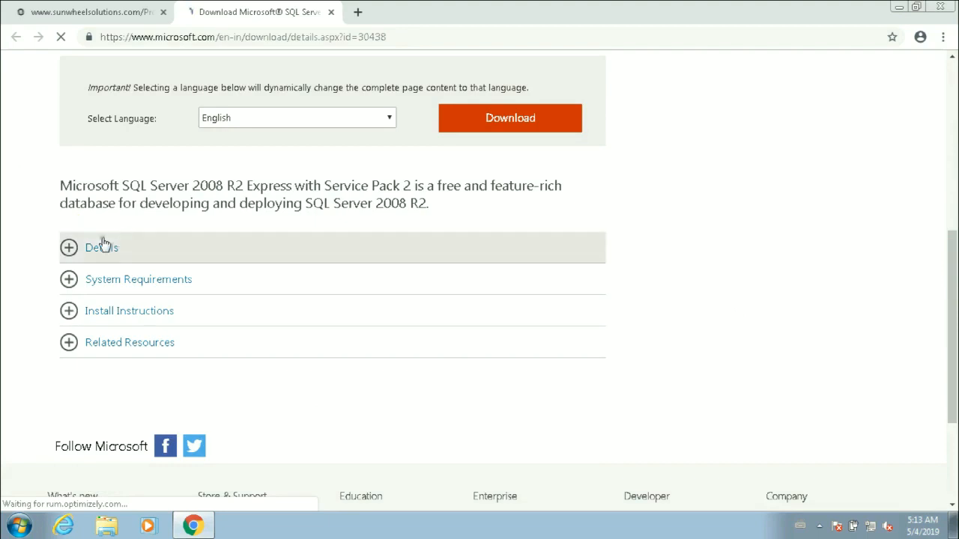
pyautogui.click(81, 252)
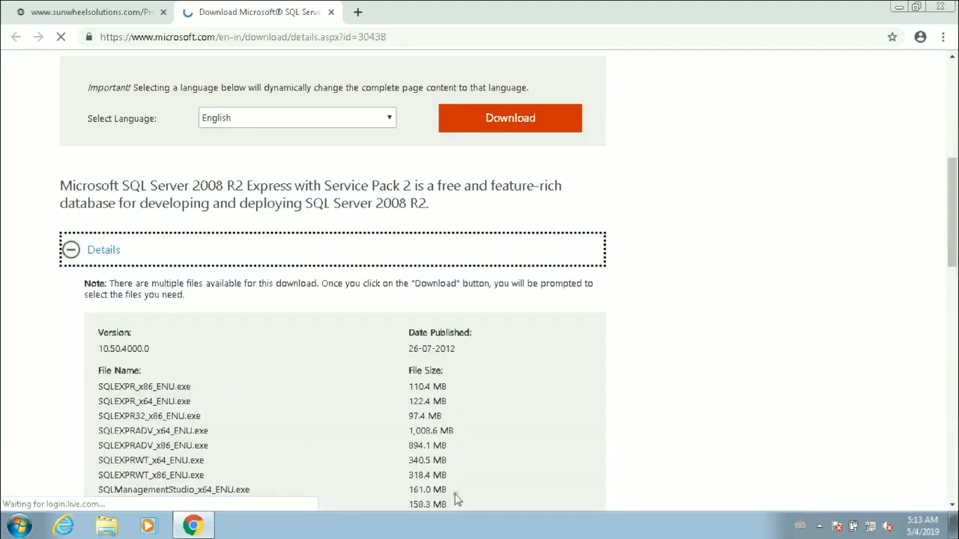
pyautogui.scroll(-2, 775, 327)
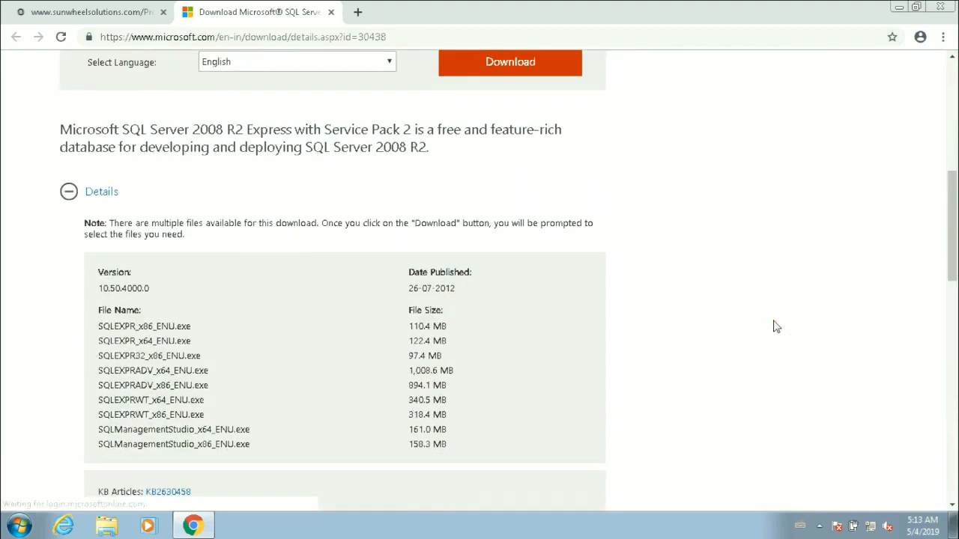
pyautogui.scroll(-1, 774, 321)
pyautogui.moveTo(98, 314); pyautogui.dragTo(217, 332)
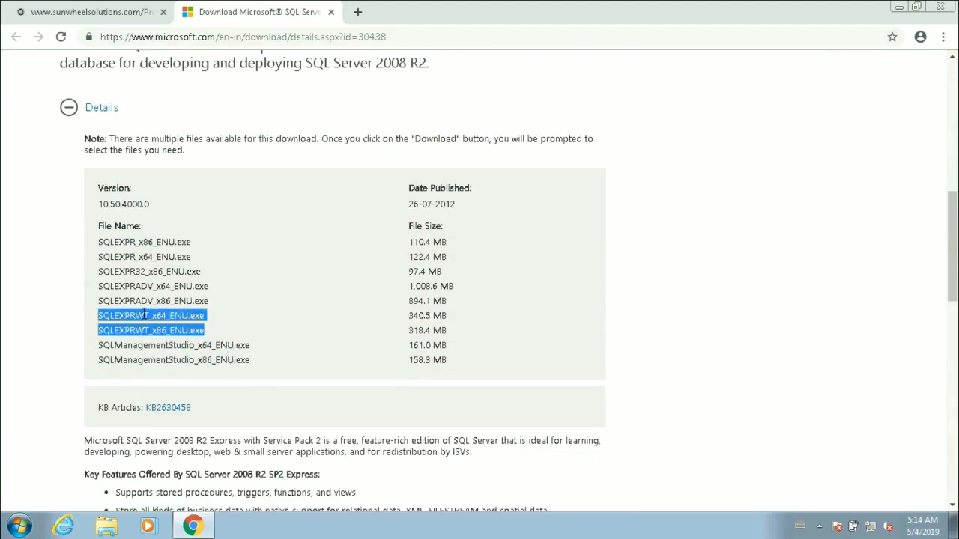
pyautogui.click(222, 324)
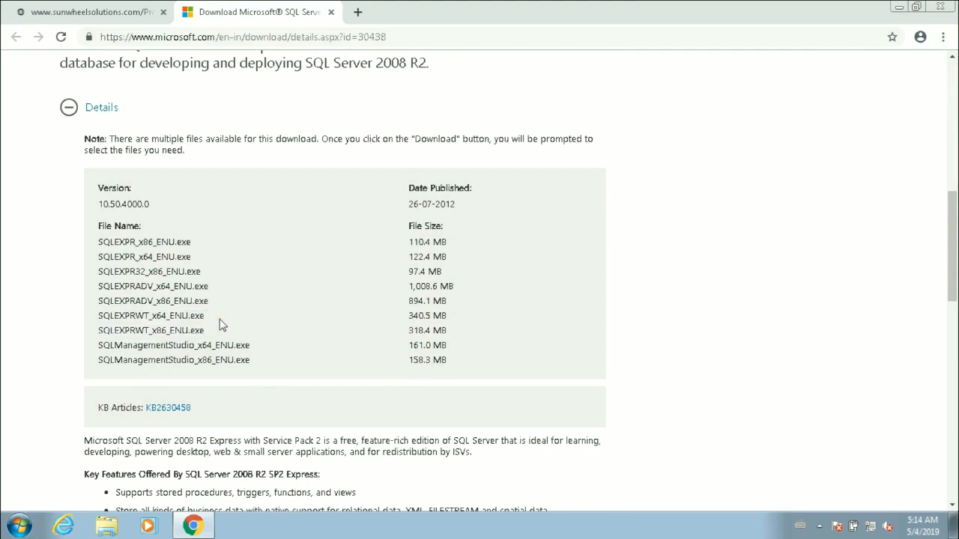
# - Download only the SQLEXPRWT_x86_ENU.exe file from the Microsoft download page
pyautogui.scroll(2, 222, 324)
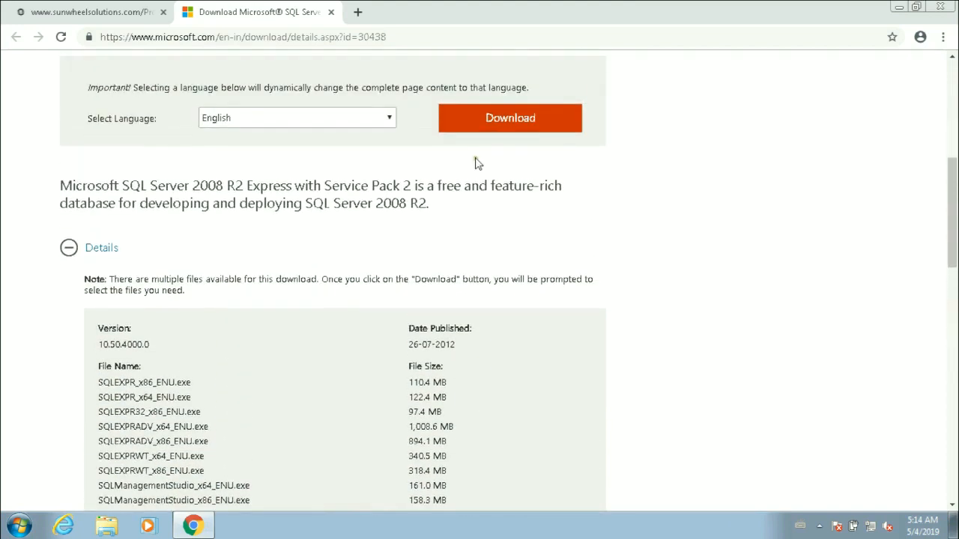
pyautogui.click(501, 128)
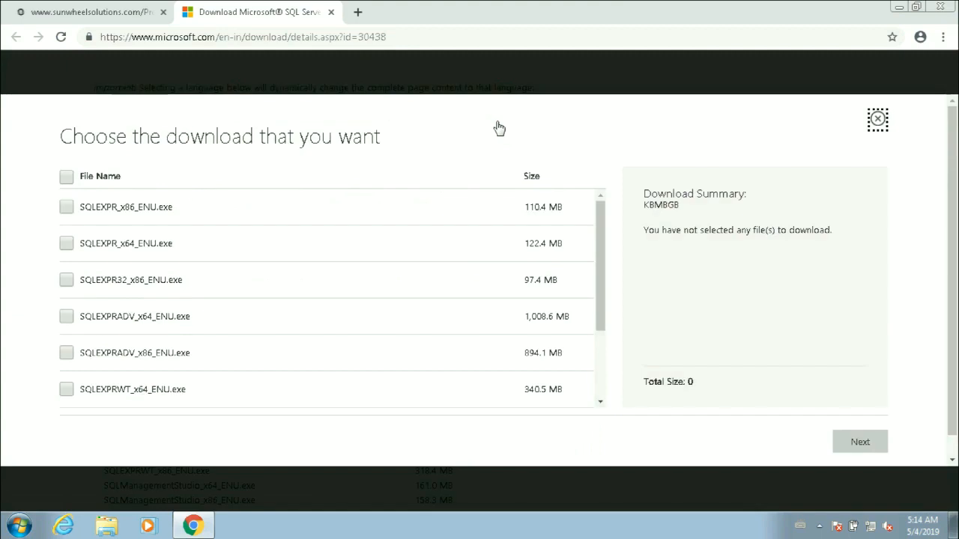
pyautogui.moveTo(601, 211); pyautogui.dragTo(597, 324)
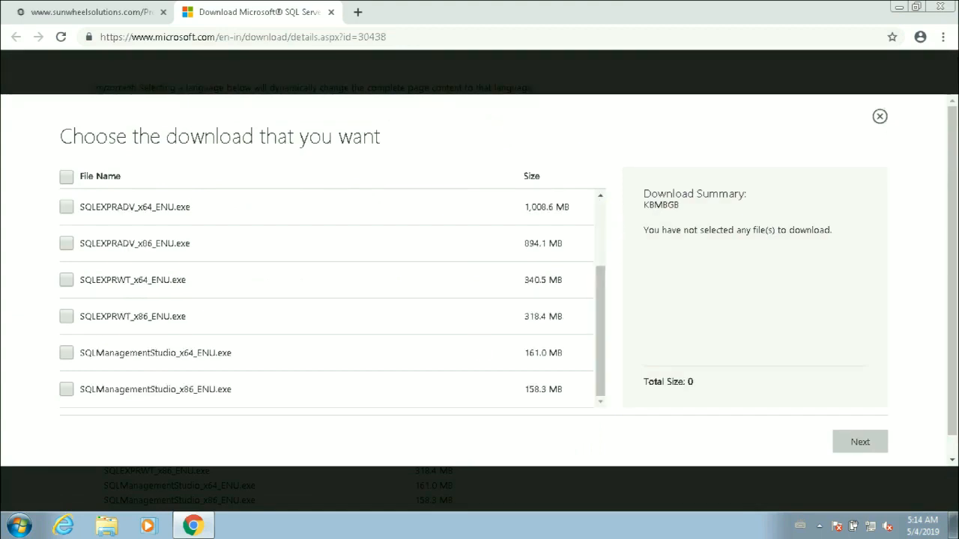
pyautogui.click(66, 316)
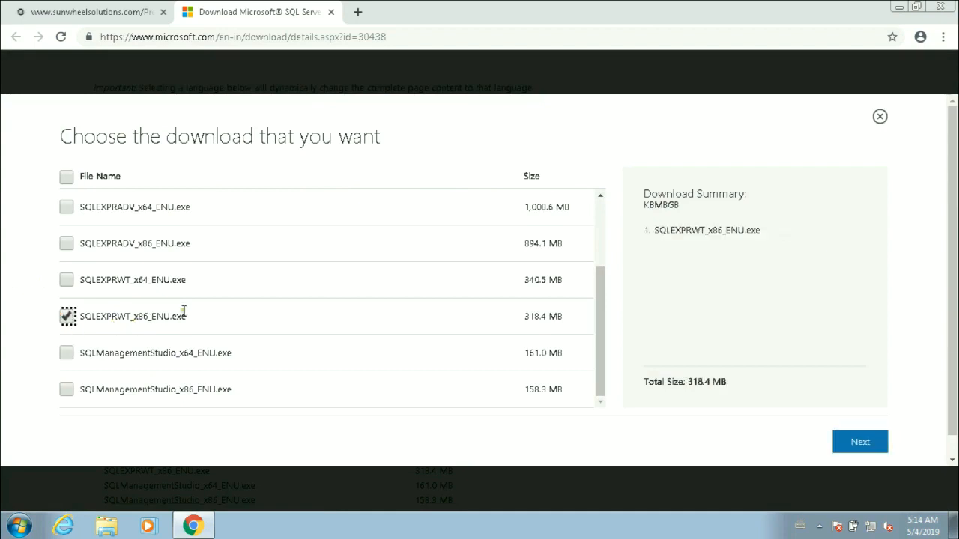
pyautogui.click(860, 443)
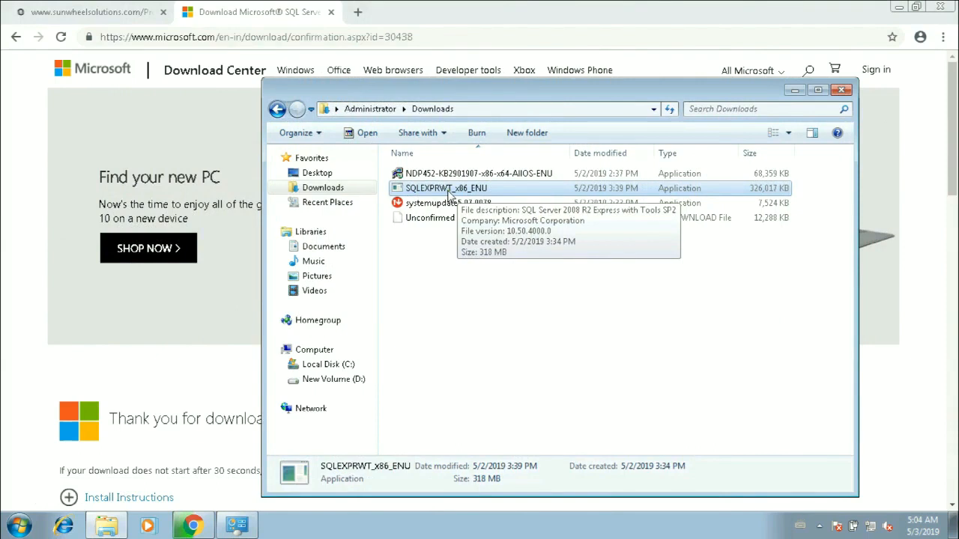
# - Run the downloaded SQLEXPRWT_x86_ENU installer and start a new SQL Server installation
pyautogui.doubleClick(450, 193)
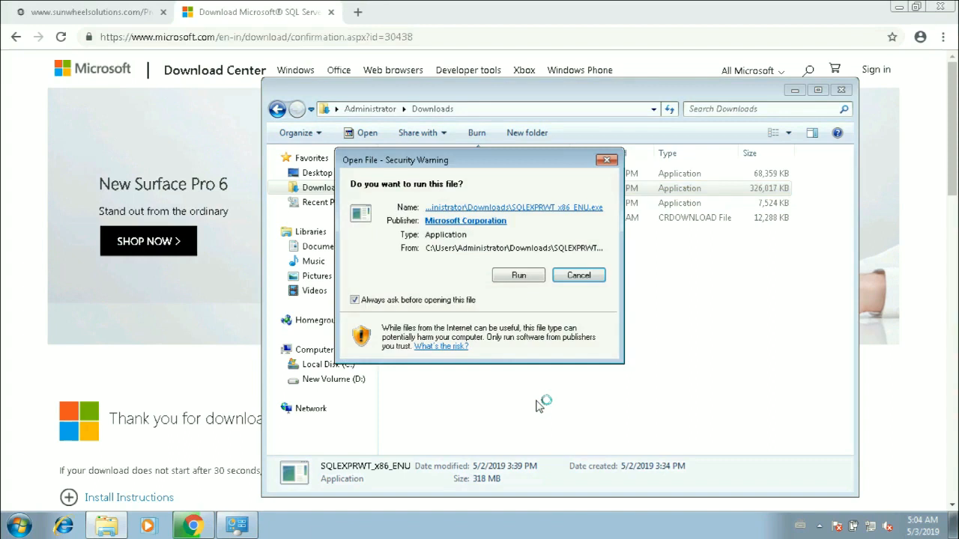
pyautogui.click(516, 276)
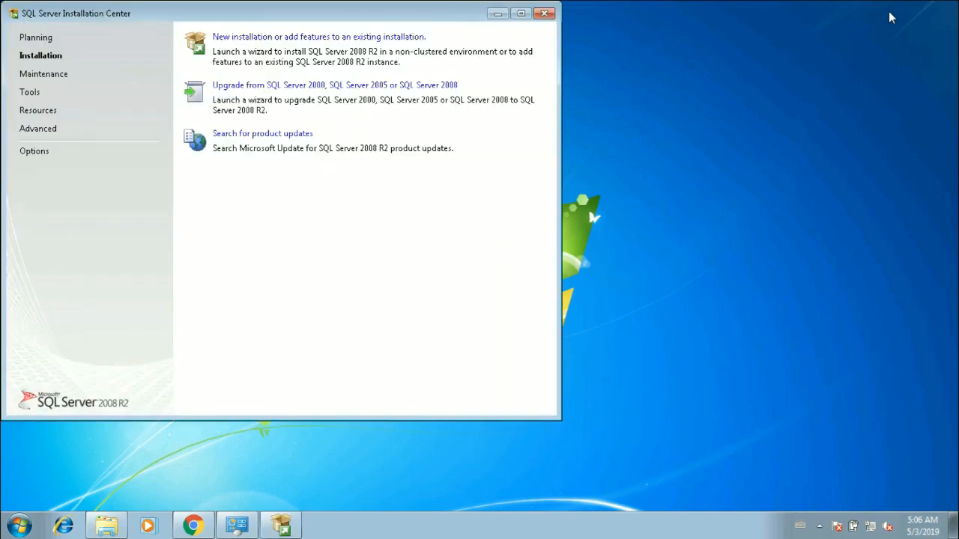
pyautogui.moveTo(296, 18); pyautogui.dragTo(367, 73)
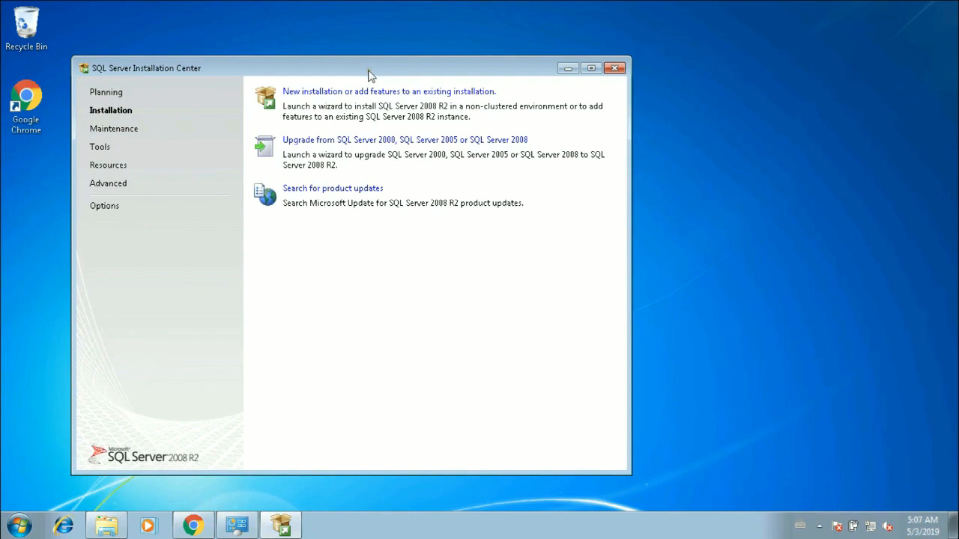
pyautogui.click(329, 93)
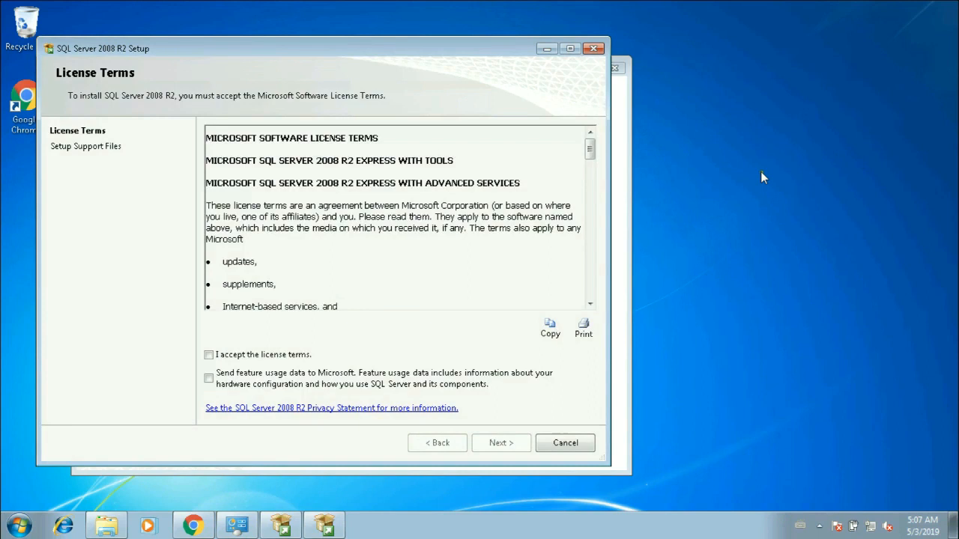
# - Accept the SQL Server license terms and continue with all preselected features in the default shared feature directory
pyautogui.click(264, 357)
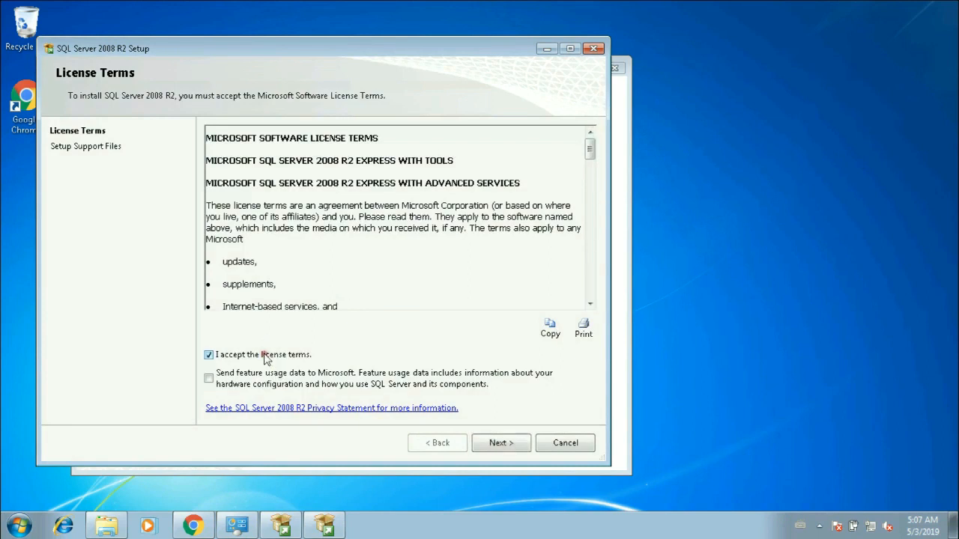
pyautogui.click(499, 445)
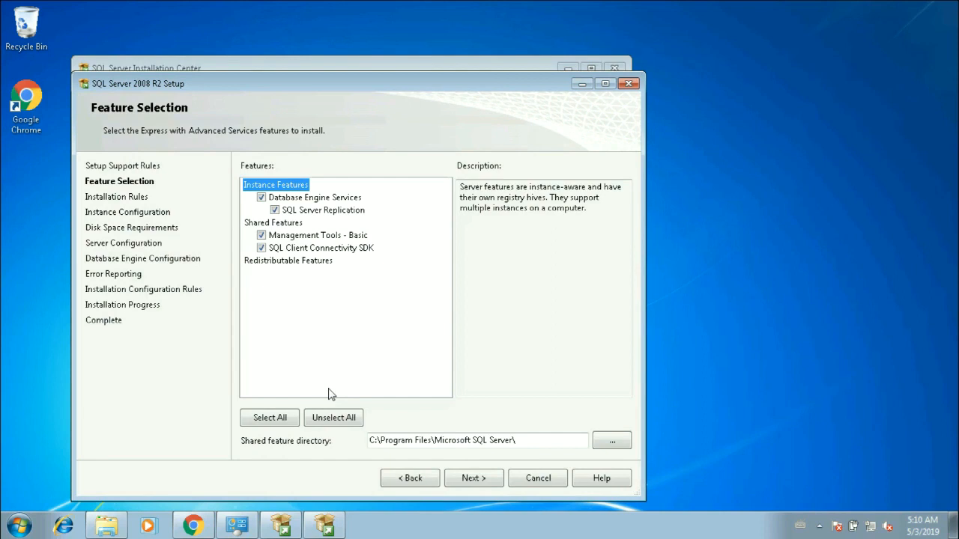
pyautogui.click(465, 477)
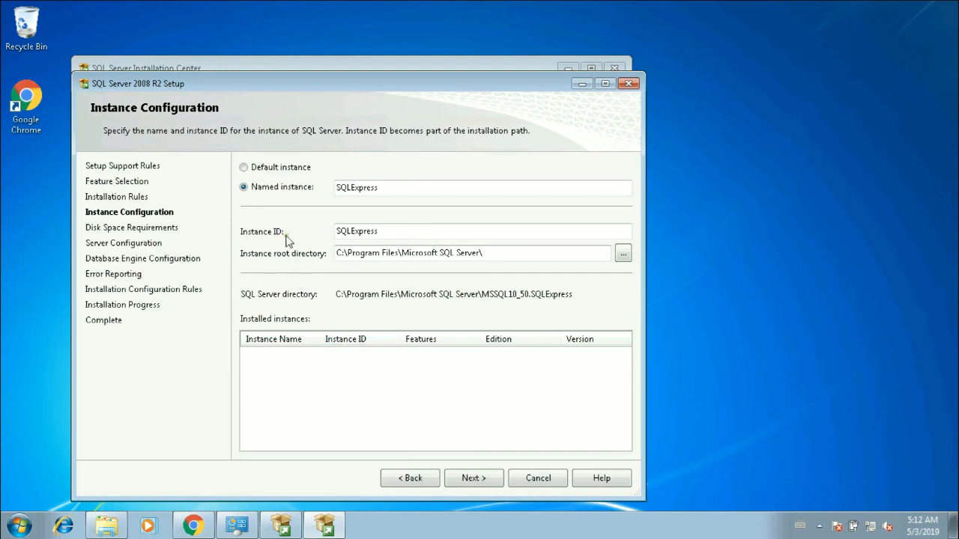
# - Install as the default instance and continue with the proposed service accounts and startup types
pyautogui.click(243, 167)
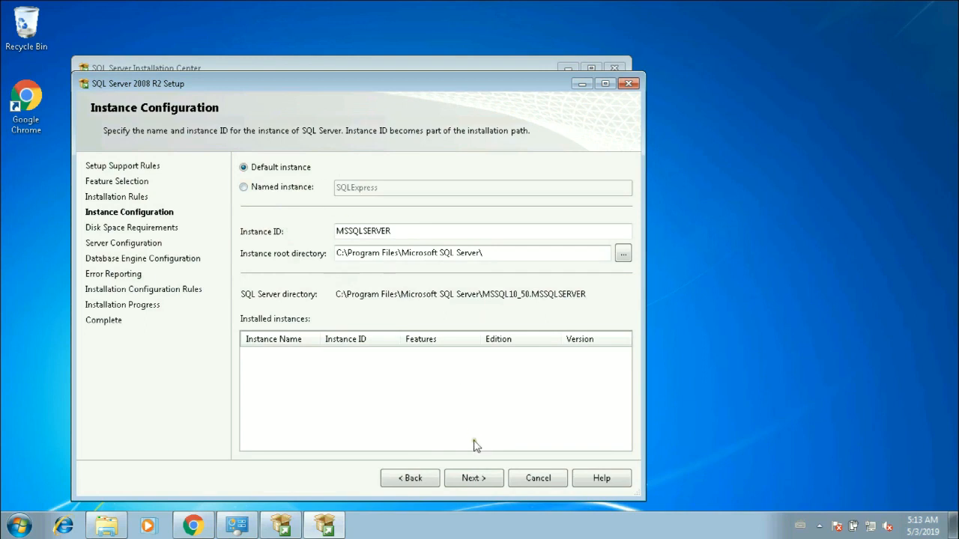
pyautogui.click(474, 473)
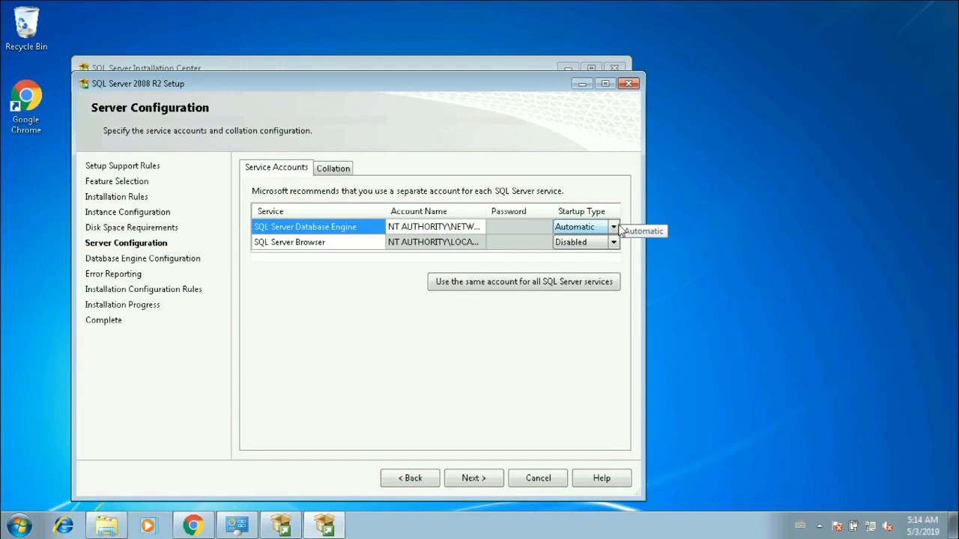
pyautogui.click(480, 484)
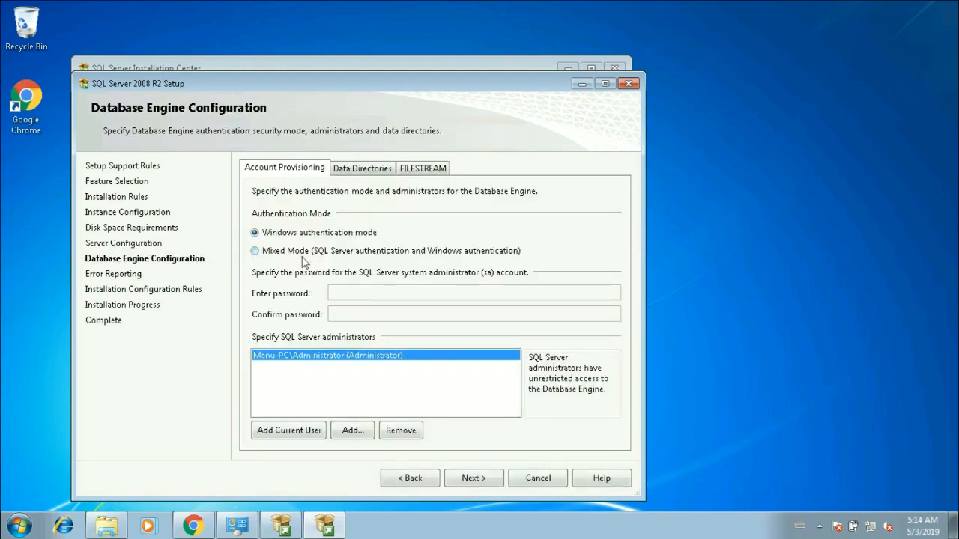
# - Set the authentication to Mixed Mode and enter and confirm the password for the sa account
pyautogui.click(255, 252)
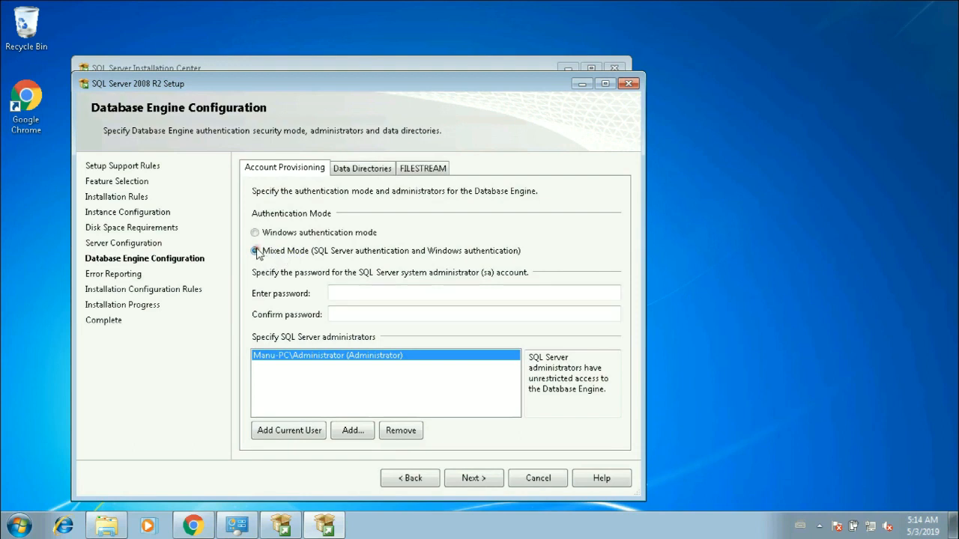
pyautogui.click(352, 293)
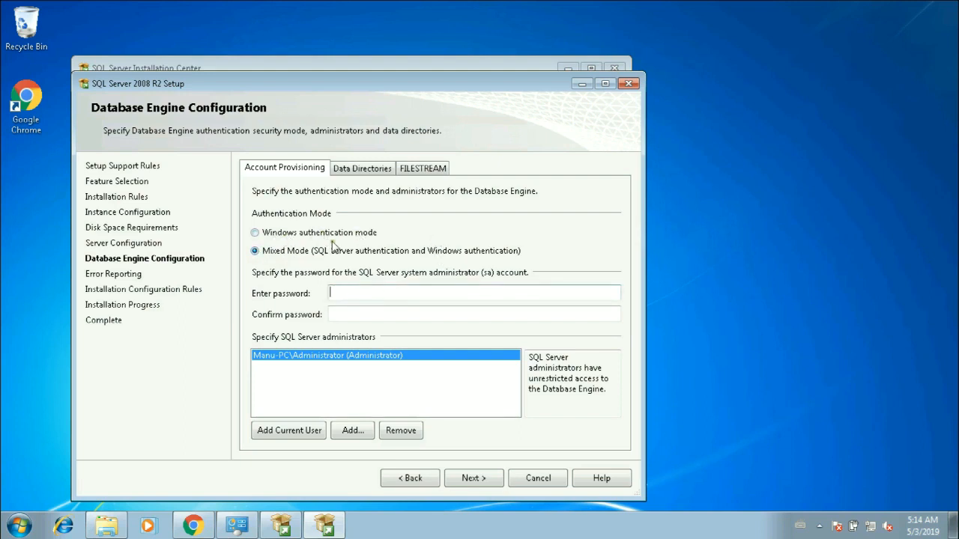
pyautogui.write('•••••••')
pyautogui.press('Tab')
pyautogui.write('•••••••')
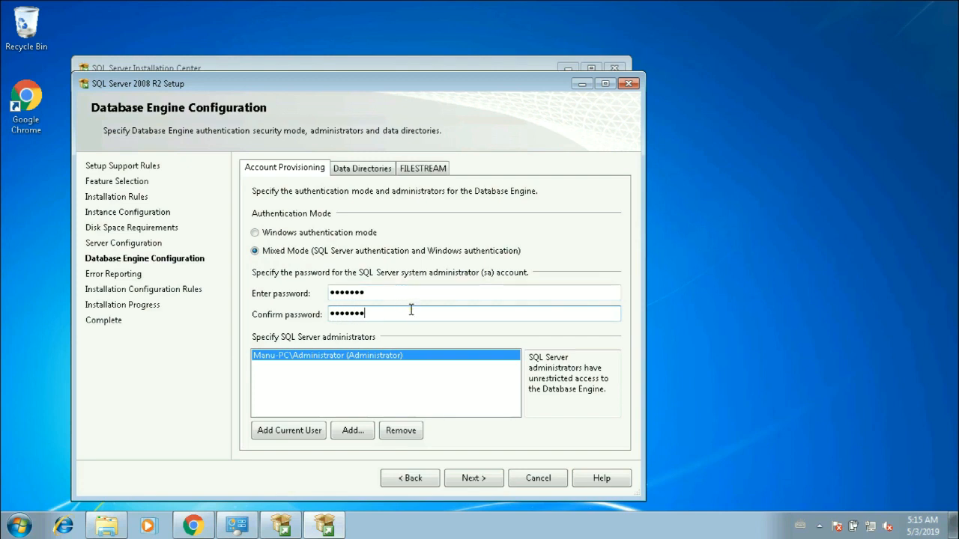
# - Set the user database directory to the MSSQL folder on drive D, with D:\MSSQL also as the user database log directory
pyautogui.click(372, 170)
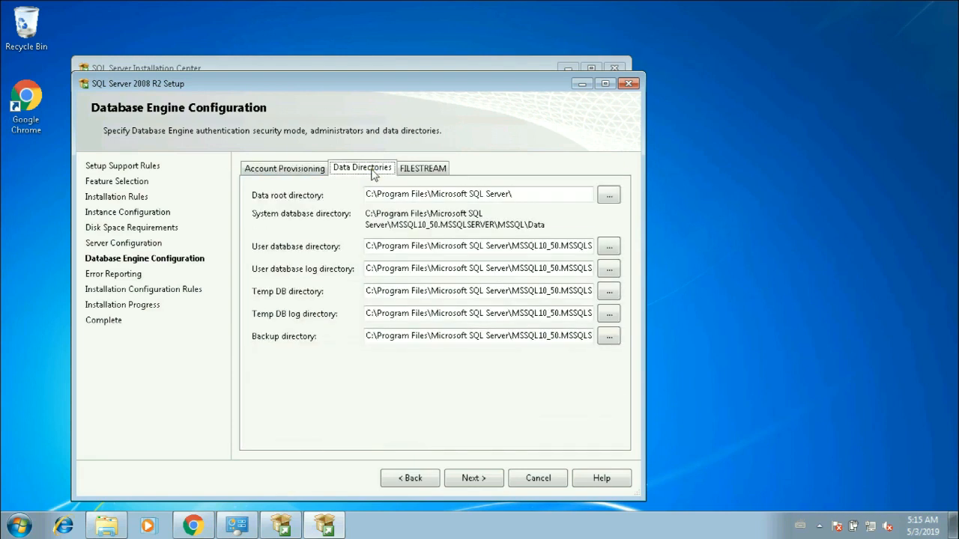
pyautogui.click(607, 246)
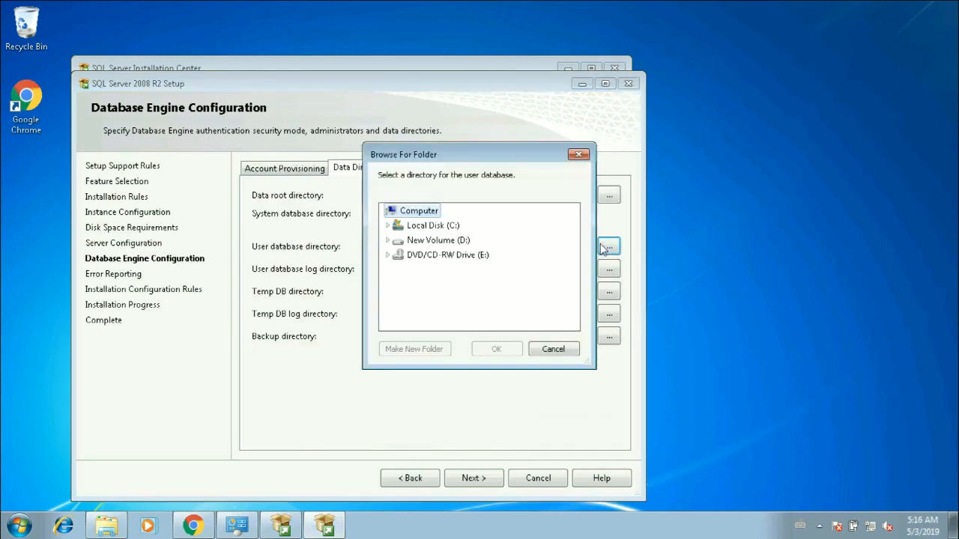
pyautogui.click(388, 240)
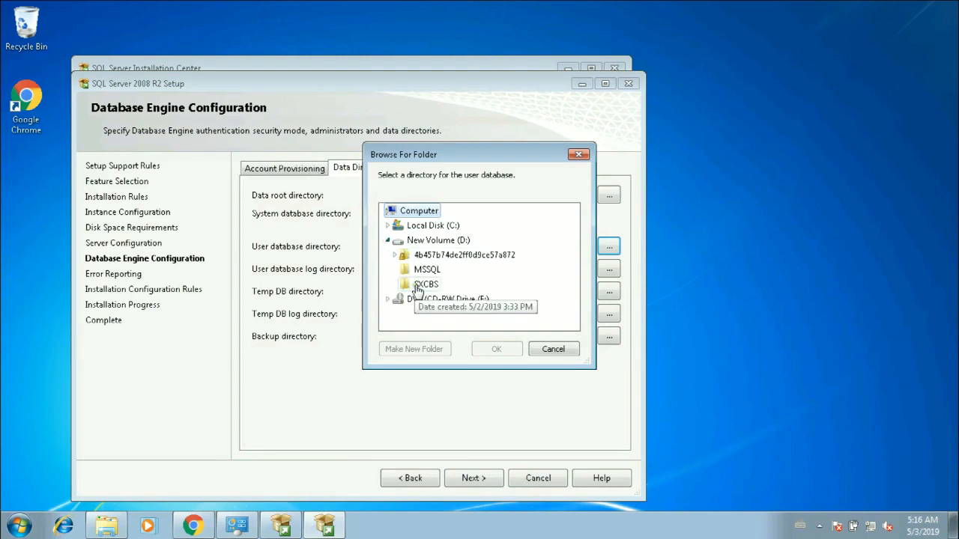
pyautogui.click(421, 272)
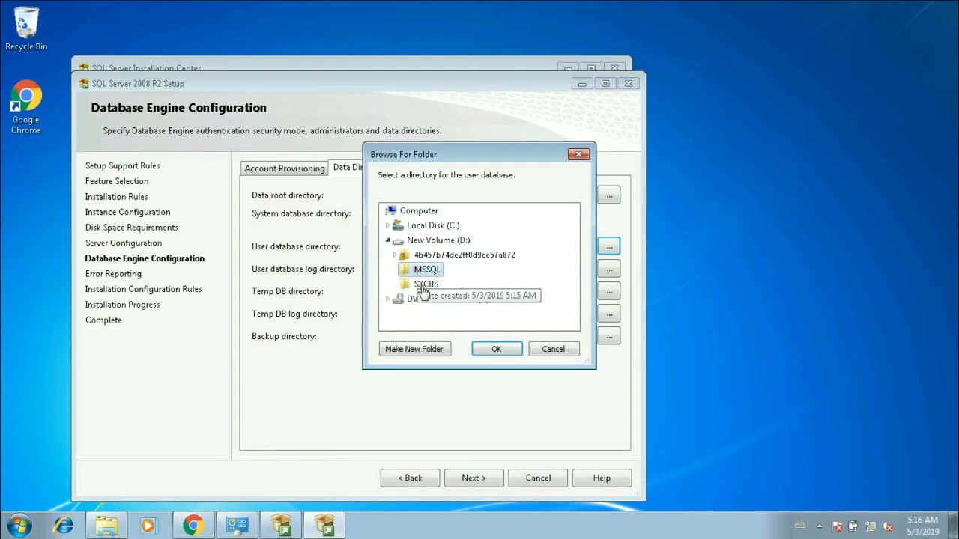
pyautogui.click(488, 348)
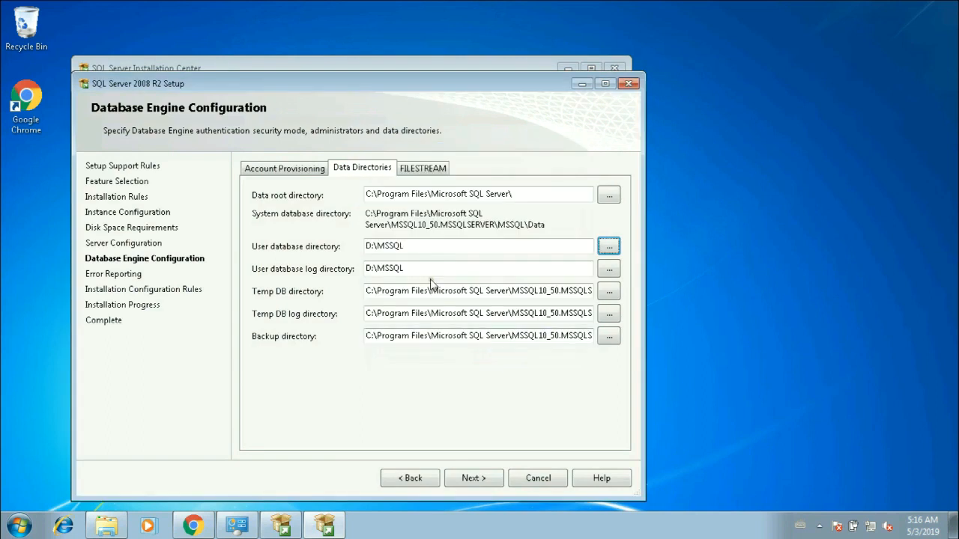
pyautogui.click(426, 247)
pyautogui.click(422, 268)
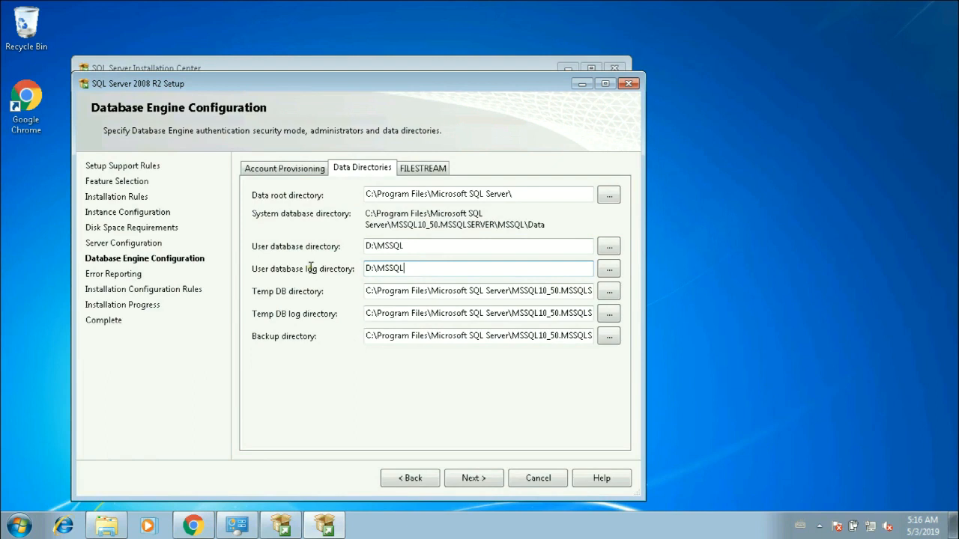
# - Confirm the database engine configuration and continue past error reporting without enabling the sending of error reports
pyautogui.click(306, 172)
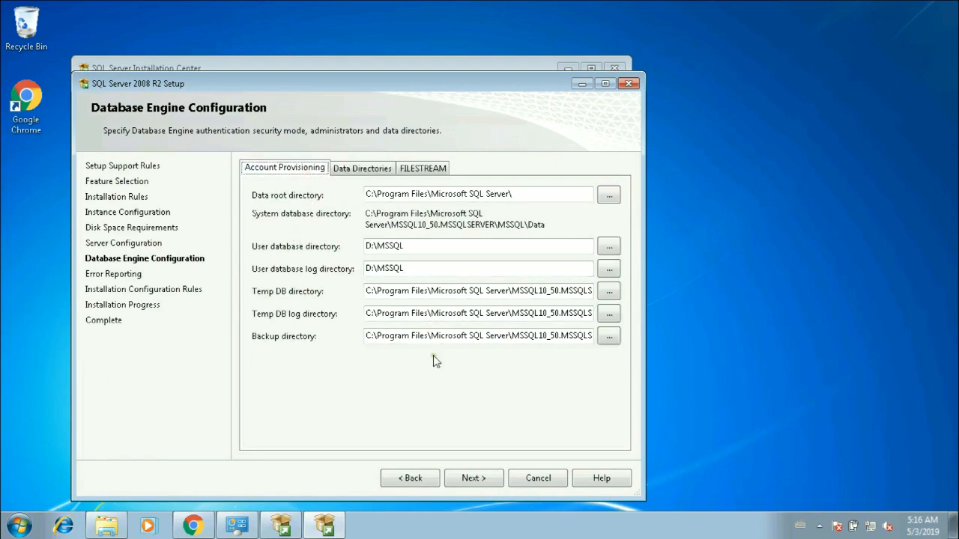
pyautogui.click(479, 478)
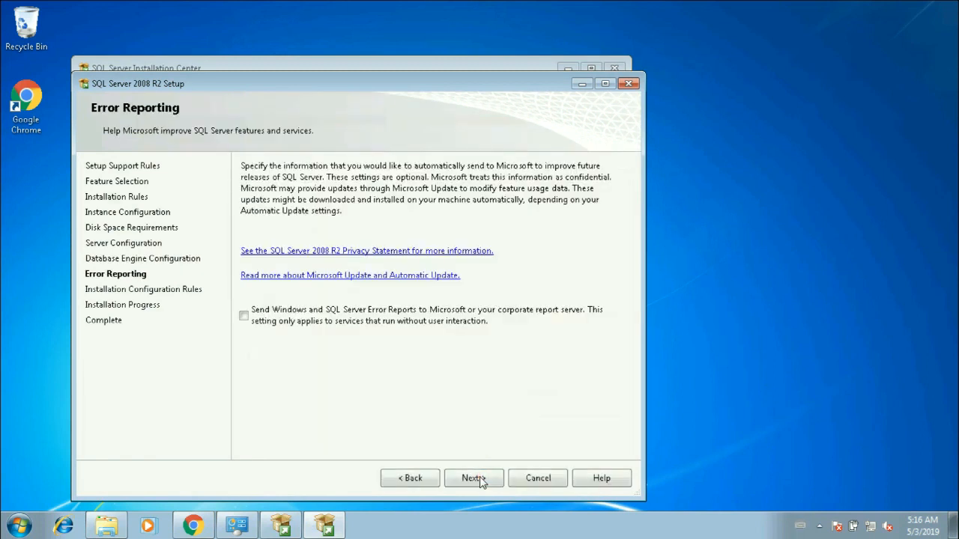
pyautogui.click(480, 478)
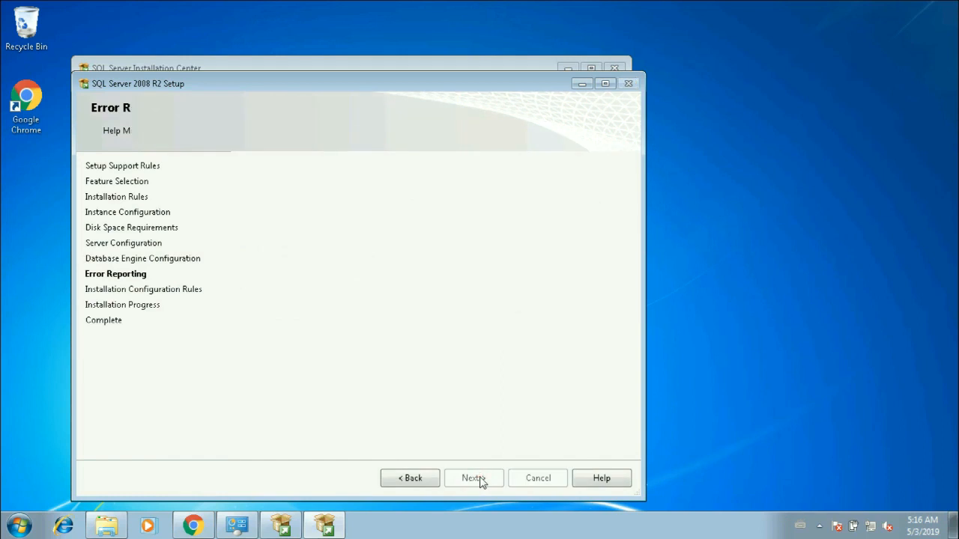